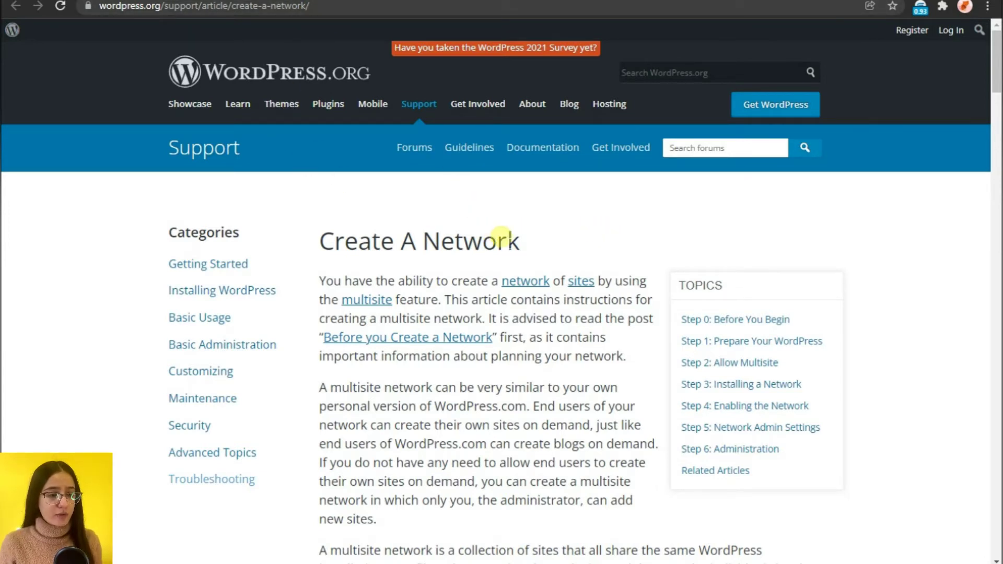
In the Create A Network guide, copy the Multisite comment and WP_ALLOW_MULTISITE define line from Step 2: Allow Multisite.
scroll(503, 236, "down", 2)
scroll(503, 234, "down", 12)
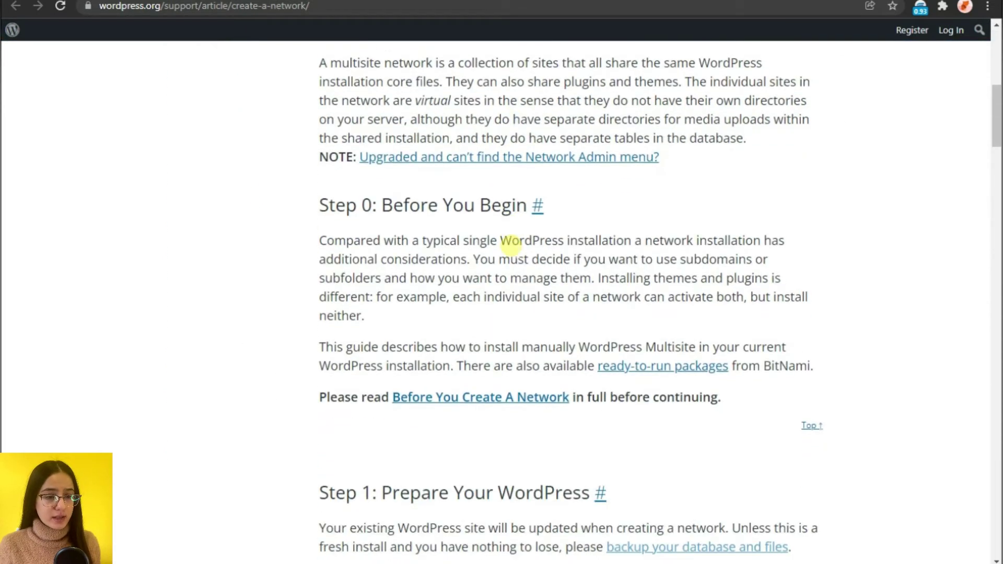
scroll(511, 247, "down", 1)
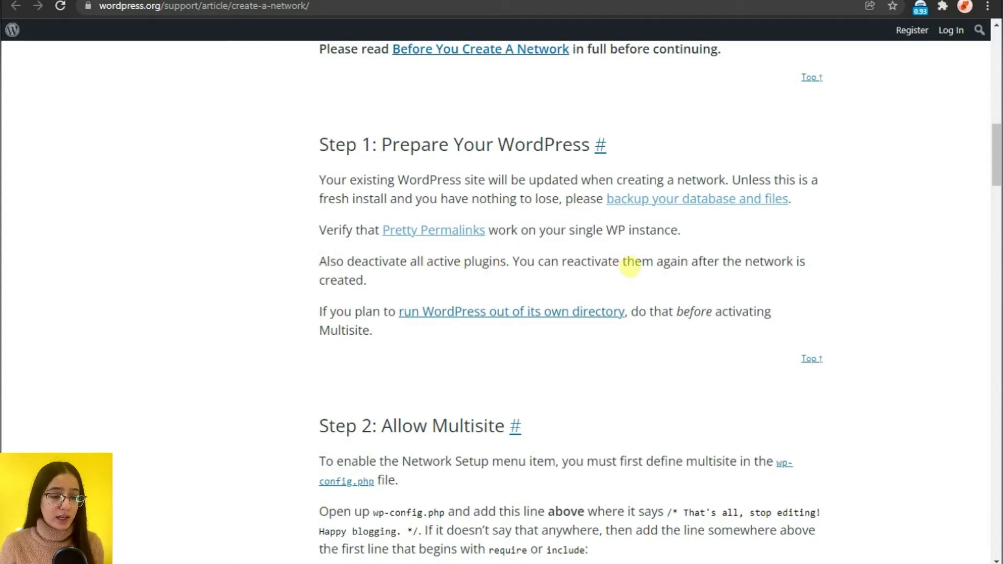
scroll(632, 263, "down", 5)
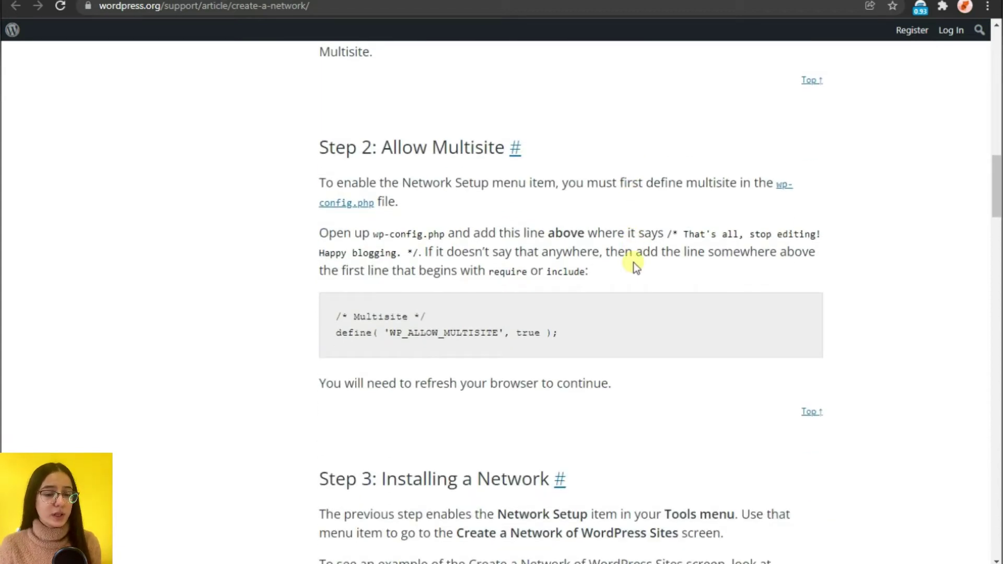
left_click_drag(569, 333, 331, 315)
key("ctrl+c")
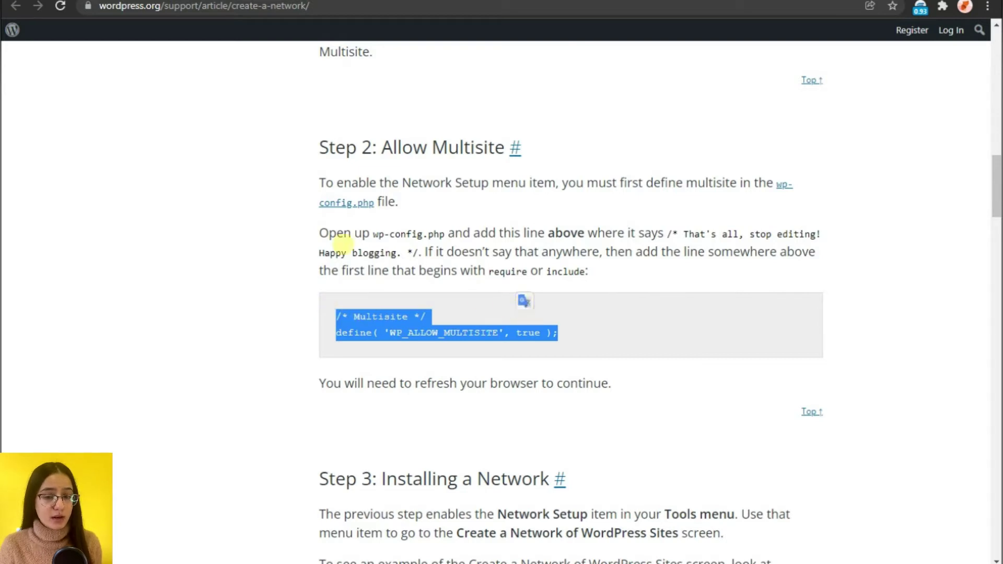
Log back in to the local multisite dashboard and open the installed plugins list.
left_click(432, 233)
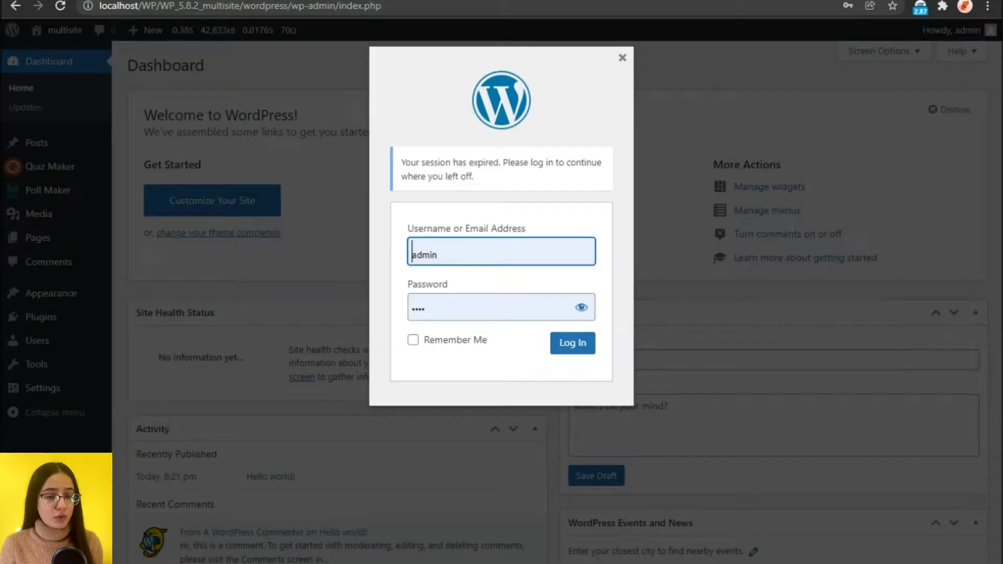
left_click(572, 343)
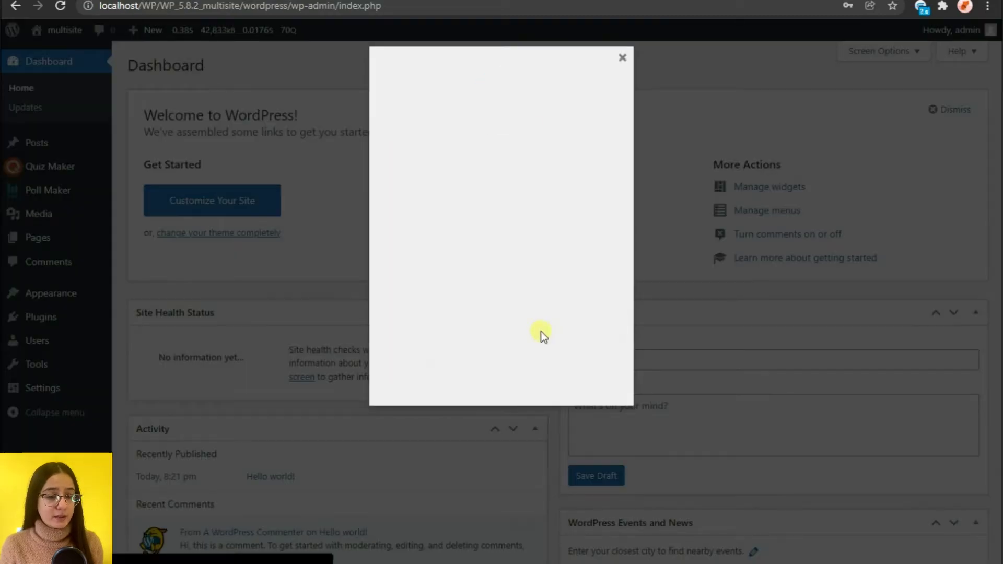
left_click(63, 314)
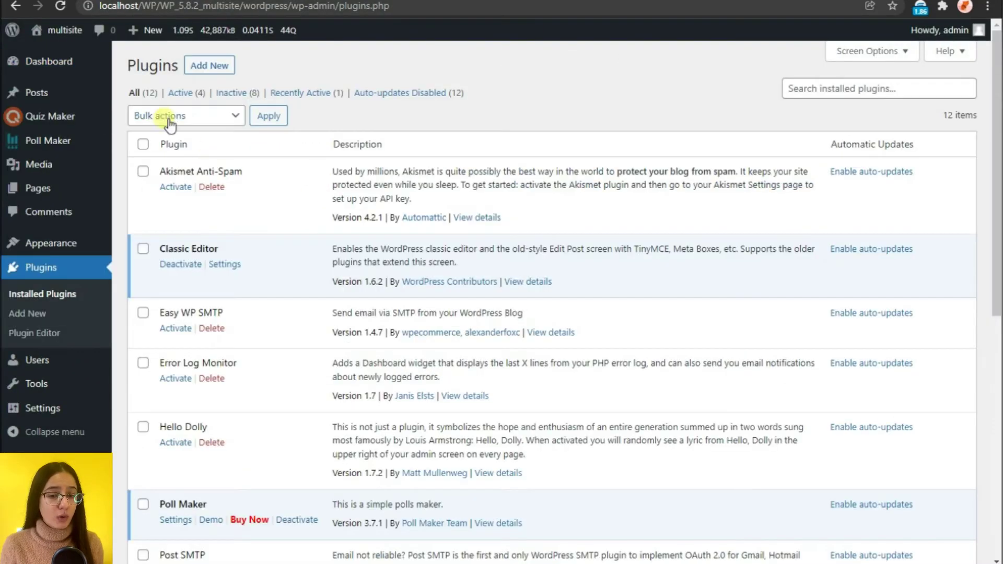
Deactivate all installed plugins with a single bulk action.
left_click(159, 116)
left_click(158, 164)
left_click(142, 144)
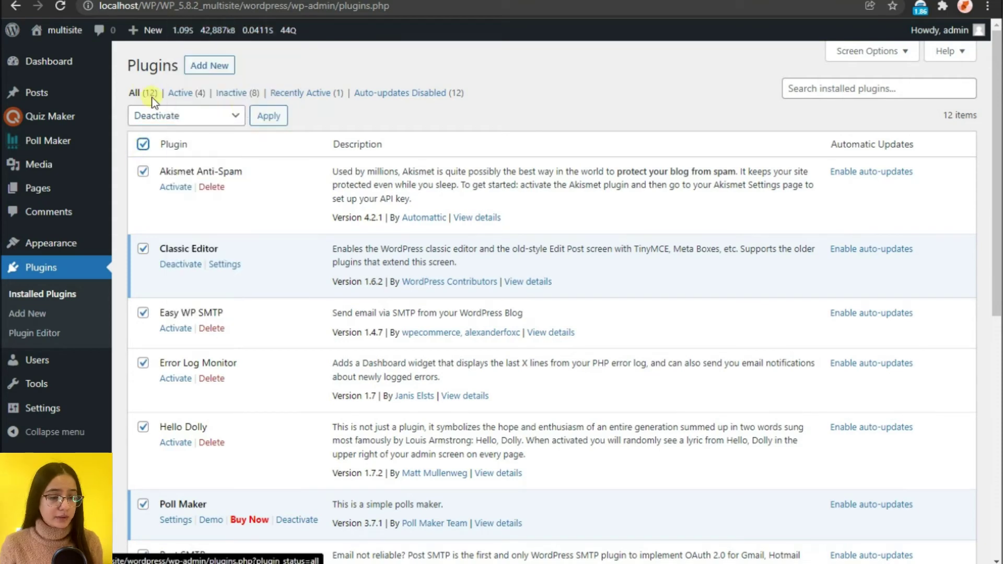
left_click(269, 115)
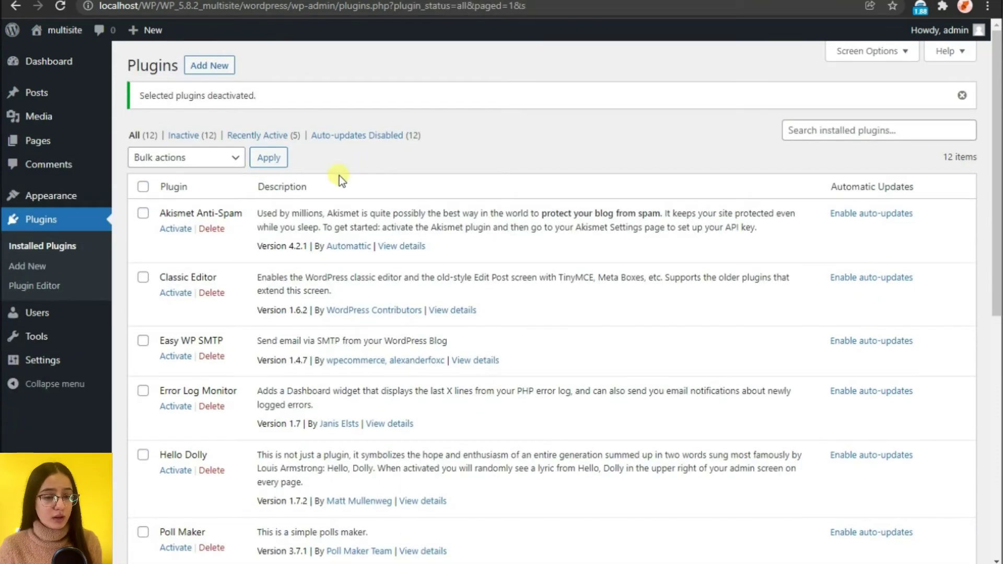
In File Explorer, browse from the C: drive to the xampp\htdocs\WP folder.
mouse_move(156, 563)
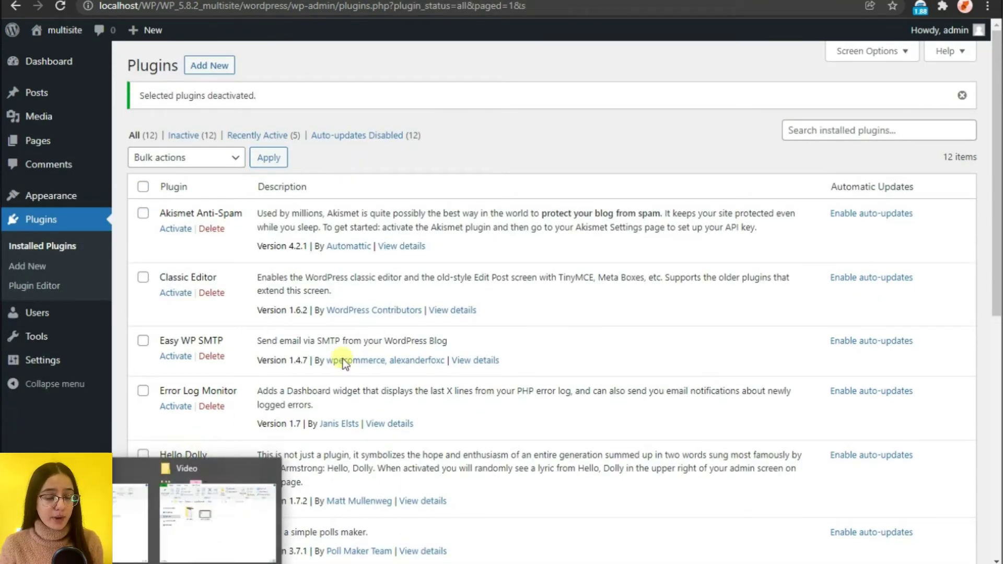
left_click(94, 517)
double_click(466, 248)
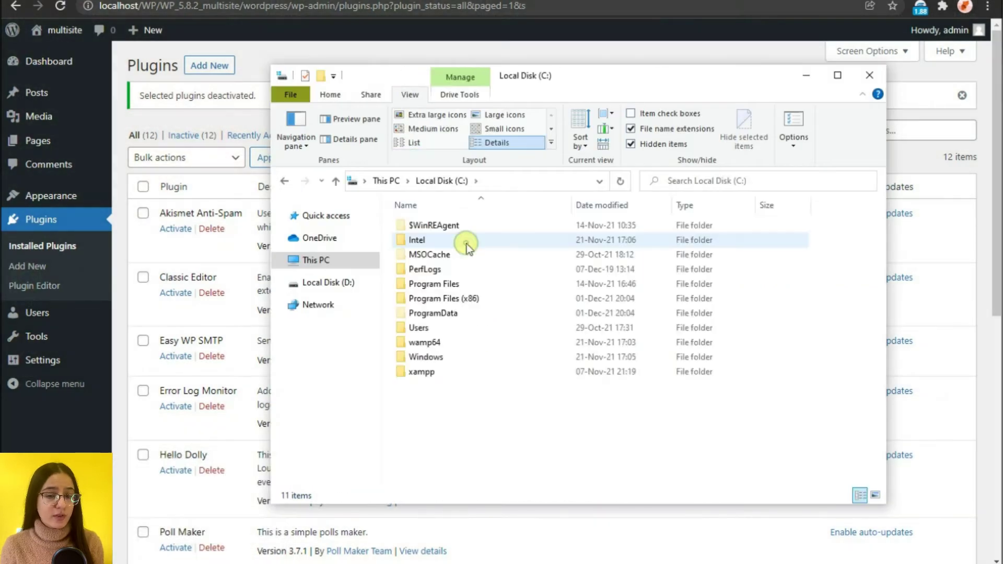
double_click(440, 342)
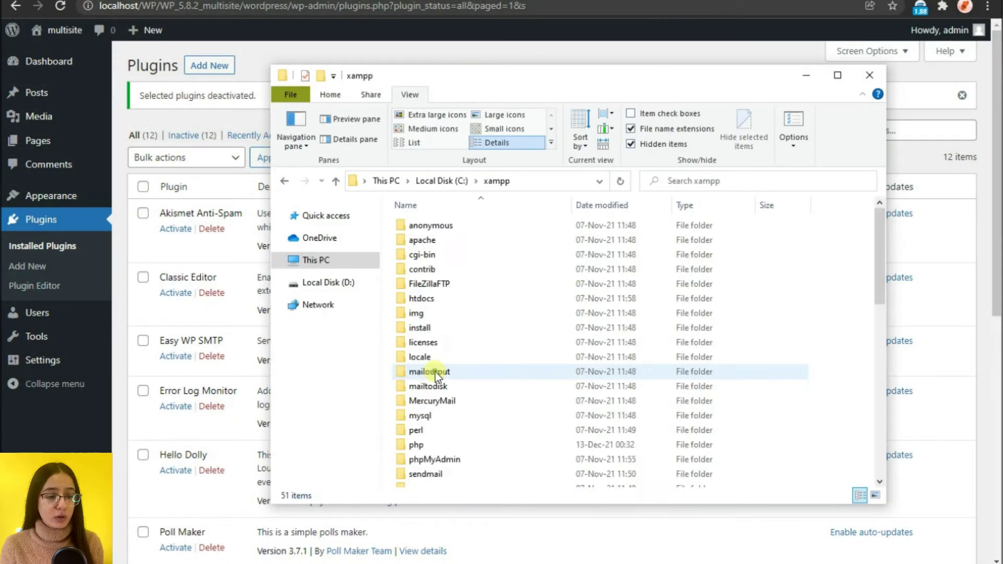
double_click(427, 299)
double_click(423, 269)
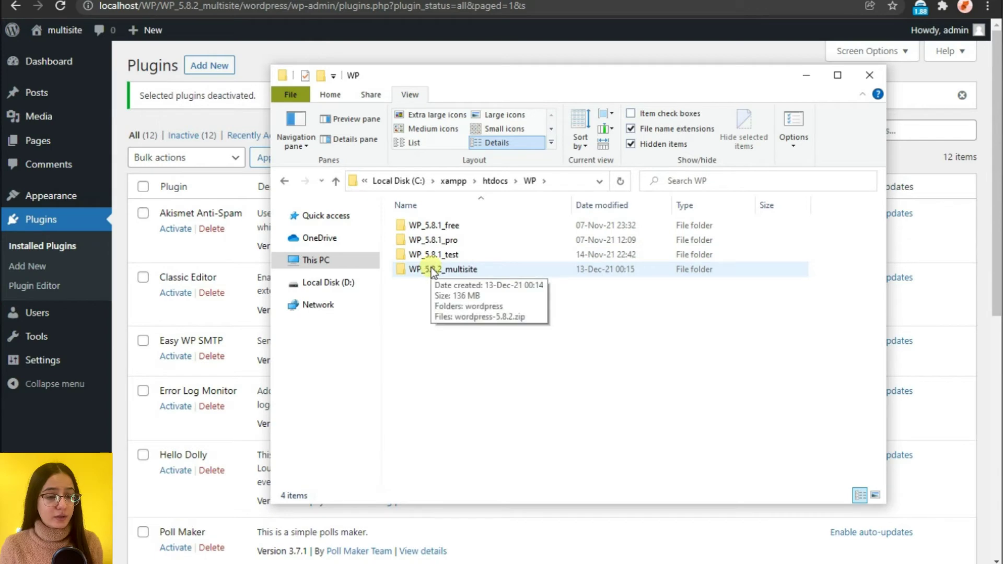
Add the WP_5.8.2_multisite folder to the code editor and open wp-config.php from its wordpress subfolder.
left_click_drag(431, 269, 356, 256)
key("alt+Tab")
key("alt+Tab")
key("alt+Tab")
key("alt+Tab")
left_click(63, 70)
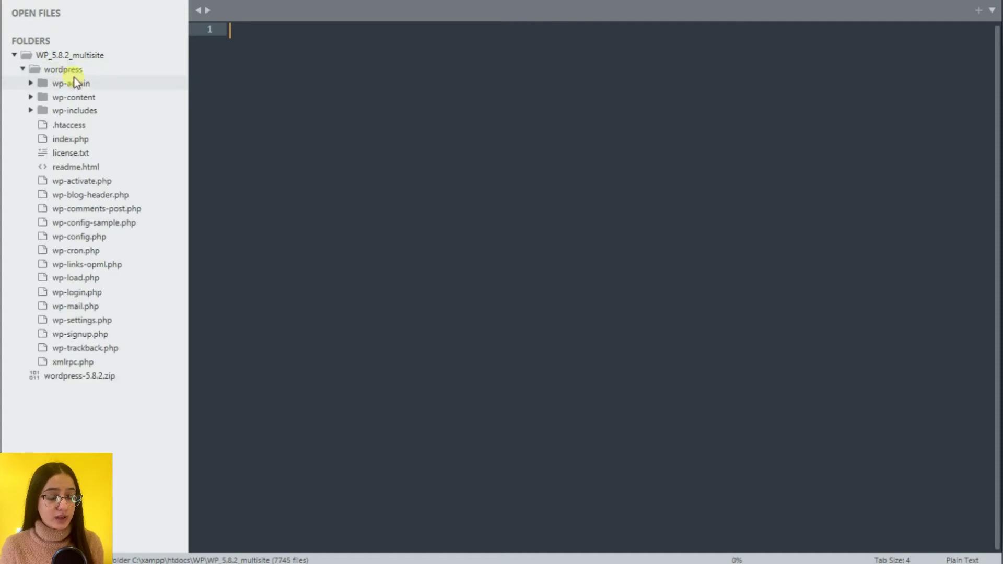
left_click(79, 237)
double_click(79, 237)
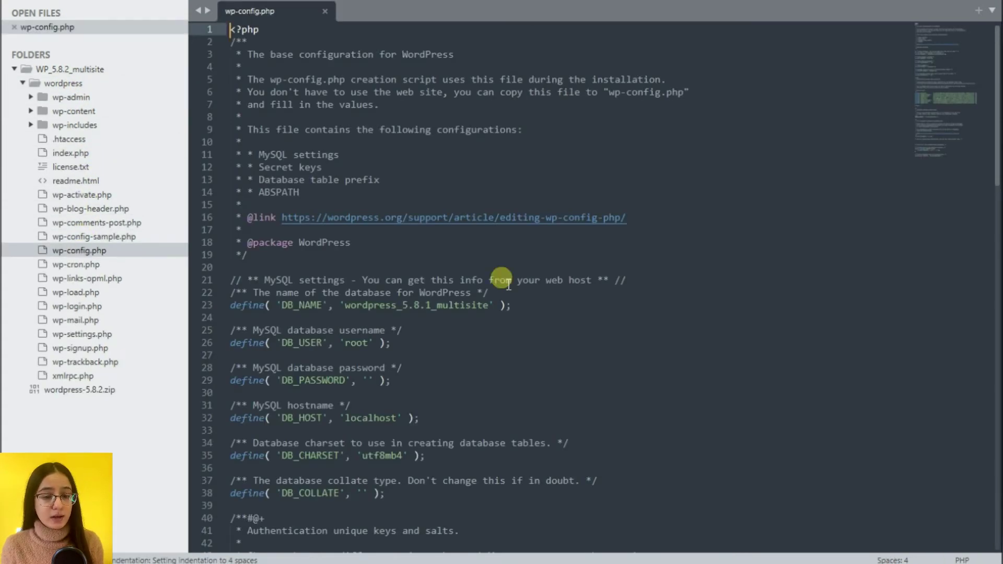
Paste the copied WP_ALLOW_MULTISITE code above the "That's all, stop editing!" line in wp-config.php and save the file.
scroll(514, 241, "down", 15)
scroll(507, 233, "down", 7)
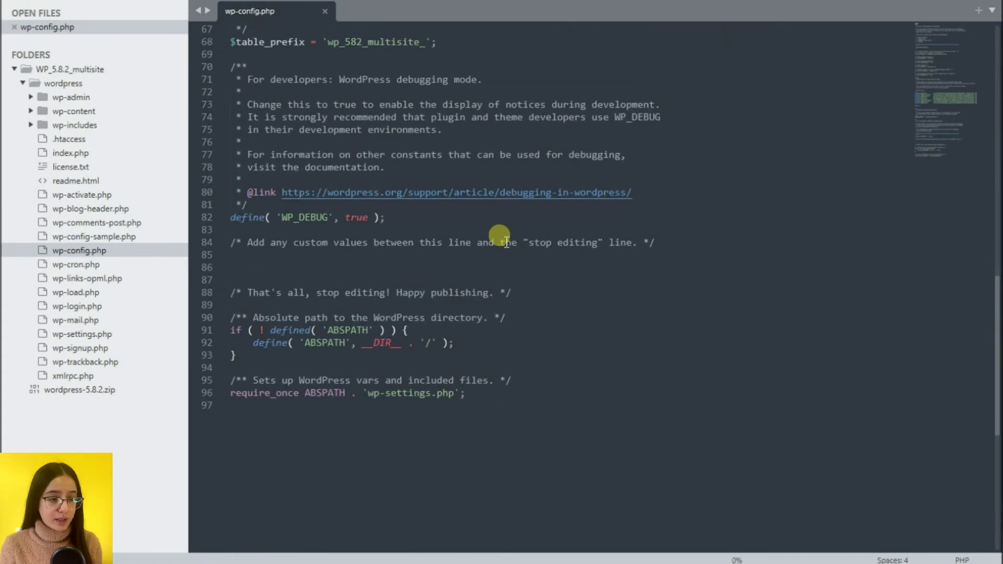
left_click(294, 280)
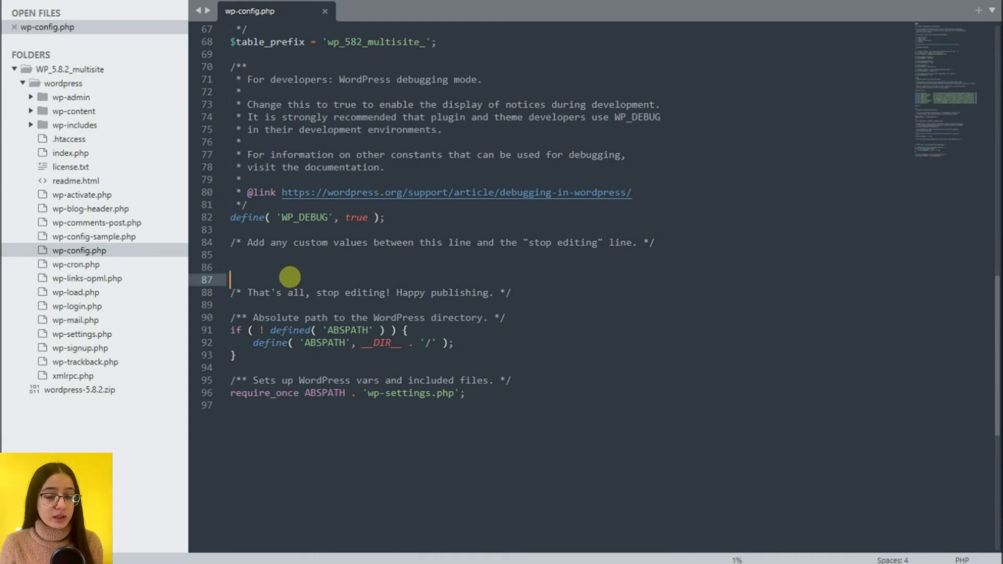
key("ctrl+v")
key("Return")
key("ctrl+s")
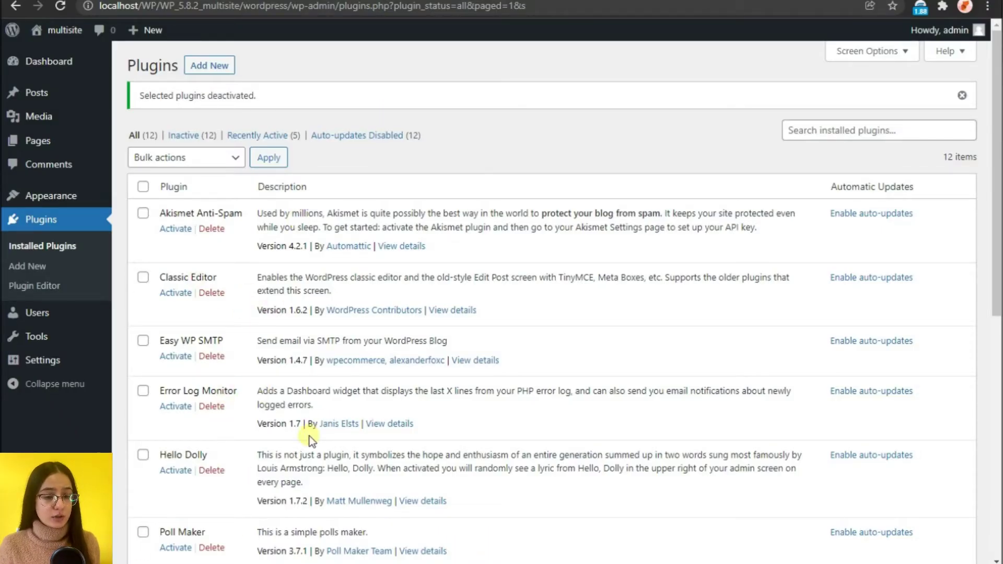
Back in the browser, reload the plugins page and install the network from Network Setup with the title "multisite Sites".
left_click(405, 10)
key("Return")
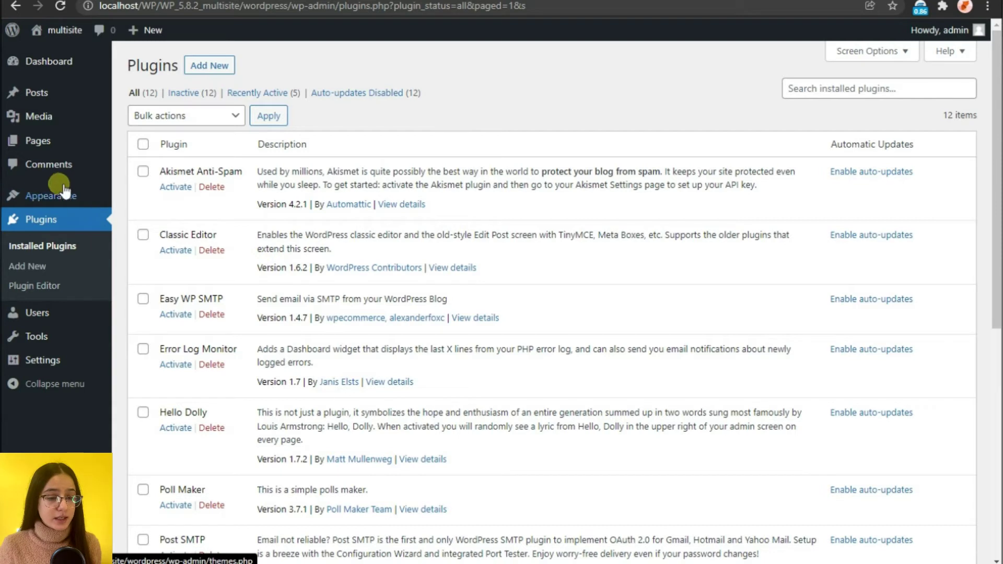
mouse_move(42, 336)
left_click(166, 461)
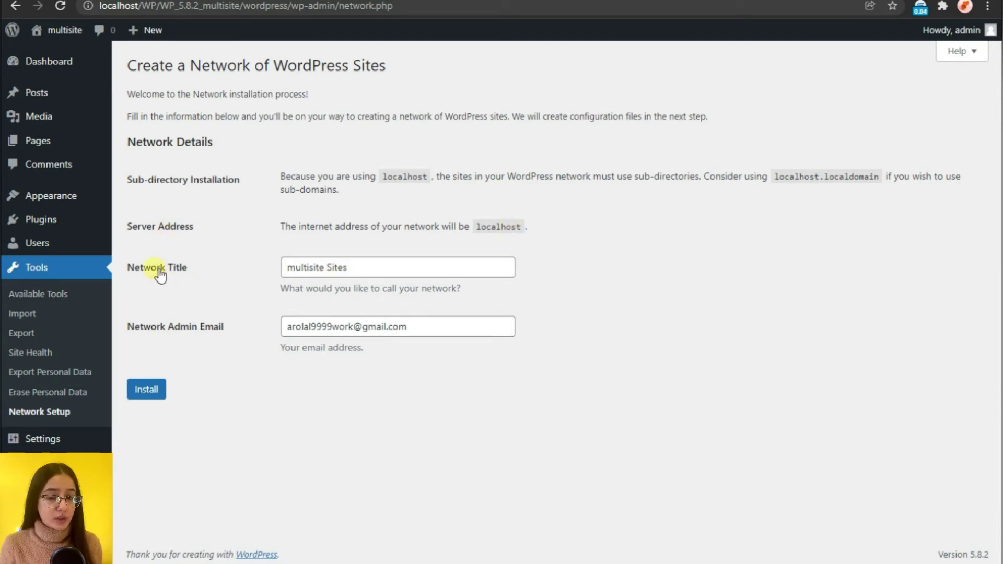
left_click(307, 267)
left_click(135, 297)
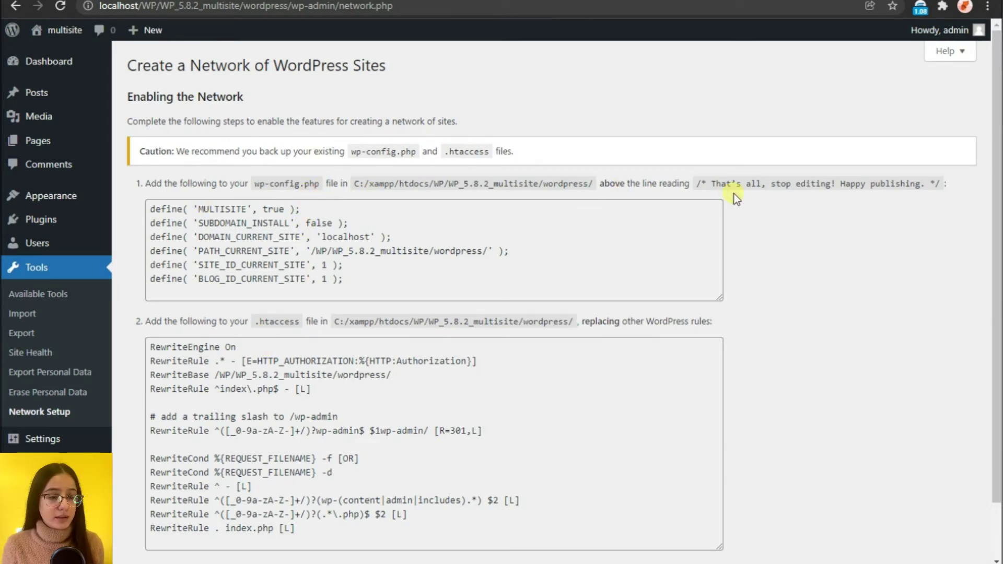
Copy the six generated network define lines, MULTISITE through BLOG_ID_CURRENT_SITE, into wp-config.php directly below the WP_ALLOW_MULTISITE line.
left_click_drag(334, 277, 151, 211)
key("ctrl+c")
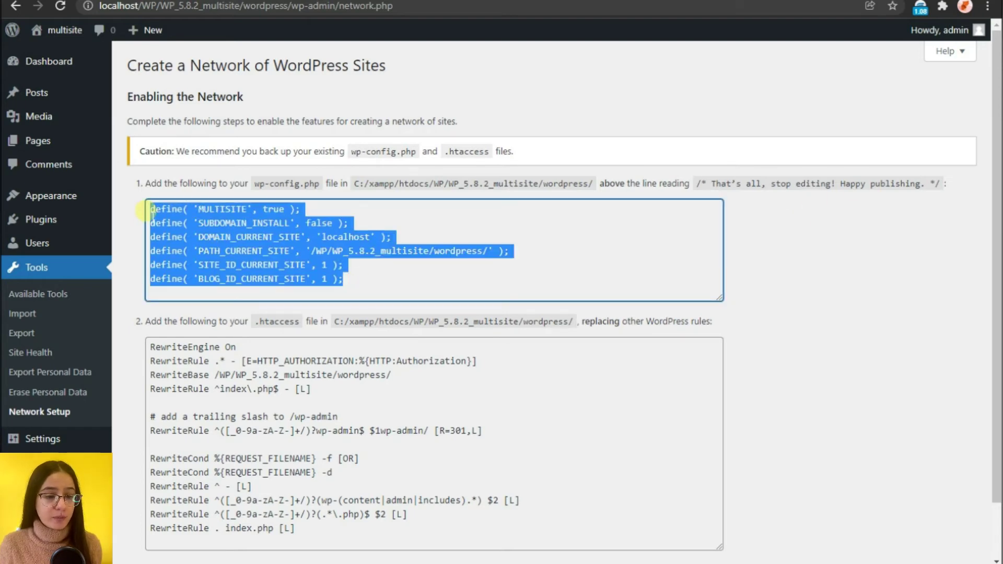
left_click(403, 285)
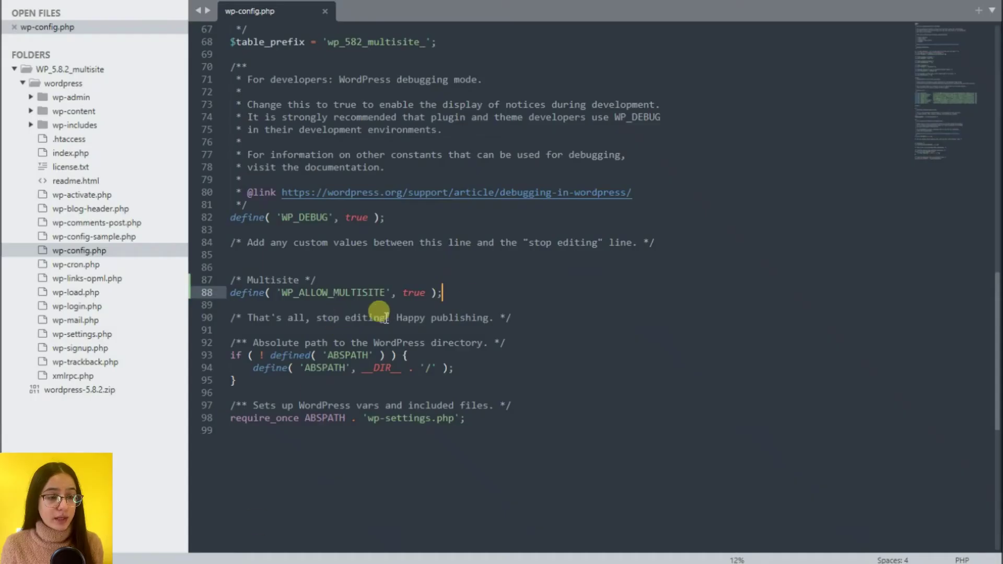
key("Return")
key("ctrl+v")
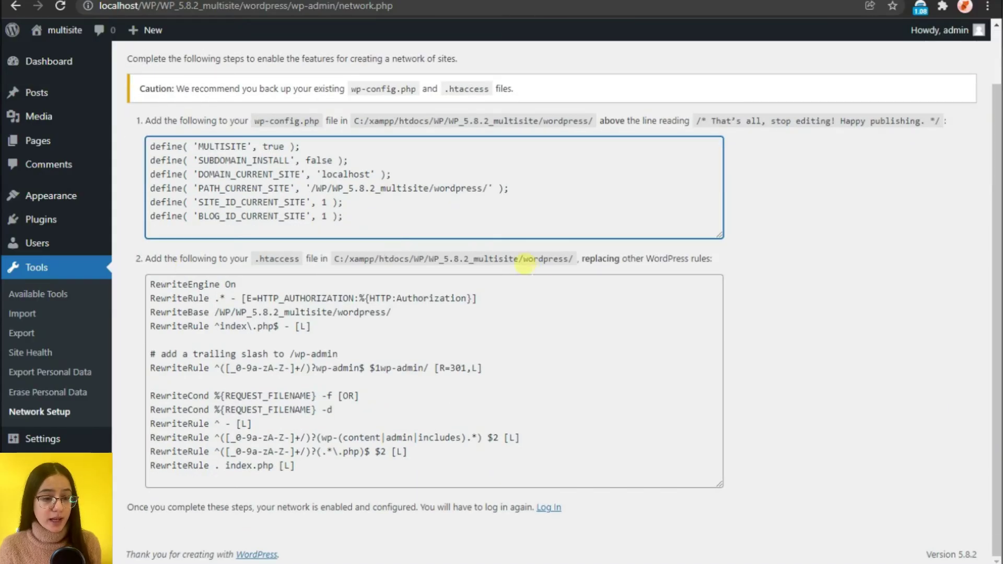
Copy the generated rewrite rules from the network setup page and replace the contents of .htaccess with them.
left_click(330, 272)
left_click(500, 359)
key("ctrl+a")
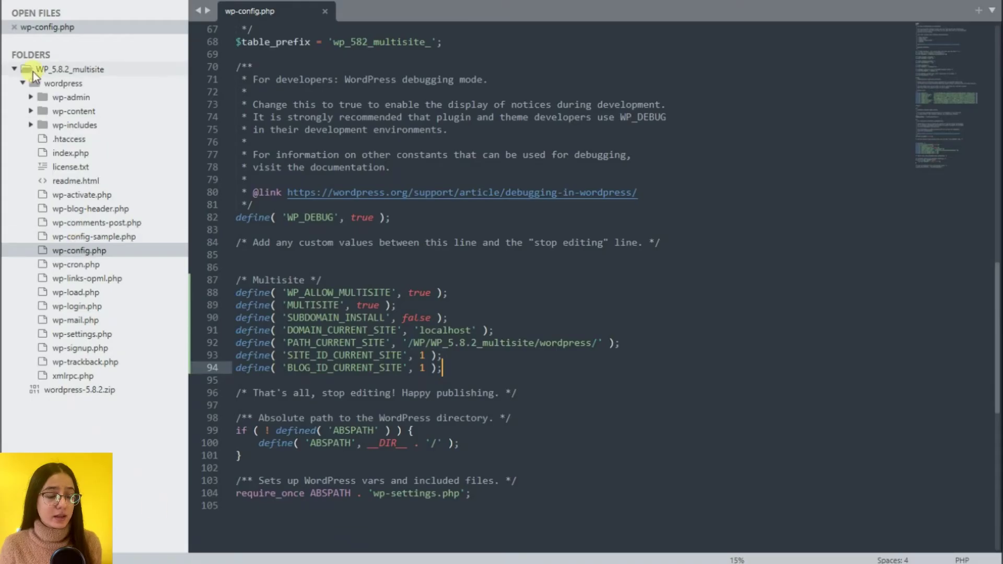
left_click(69, 138)
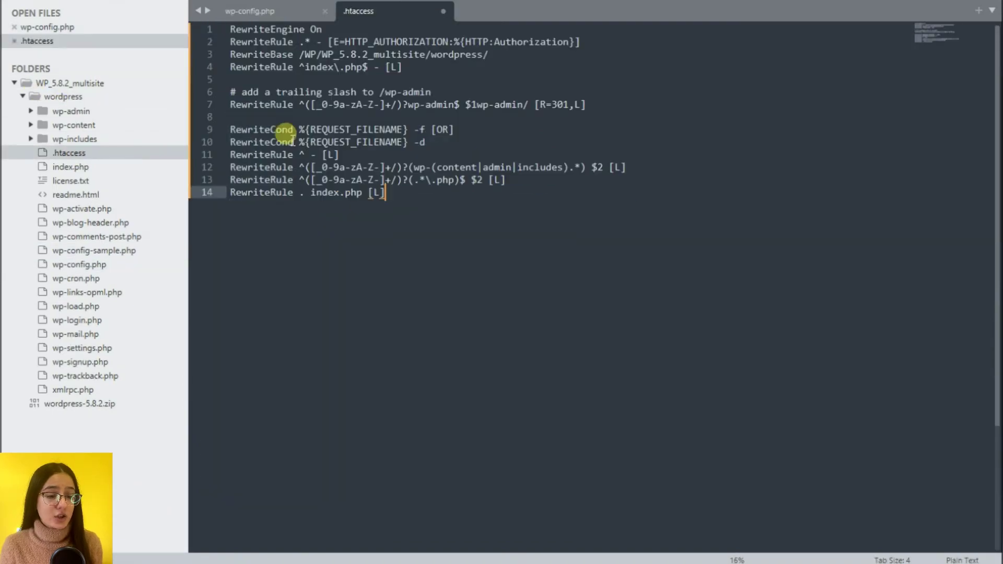
Return to the network setup page in the browser and log in to WordPress again.
left_click(158, 556)
left_click(242, 508)
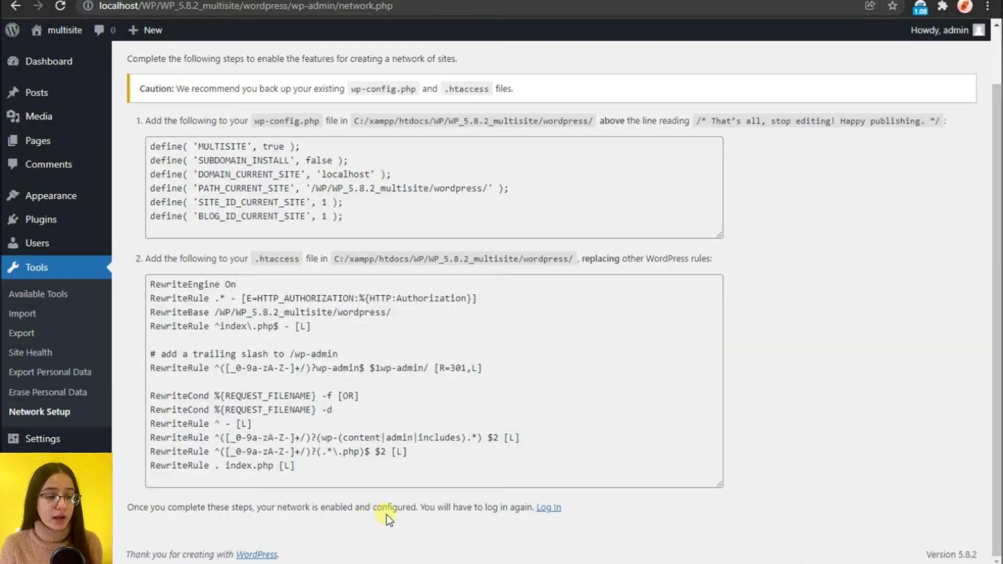
left_click(549, 508)
left_click(573, 317)
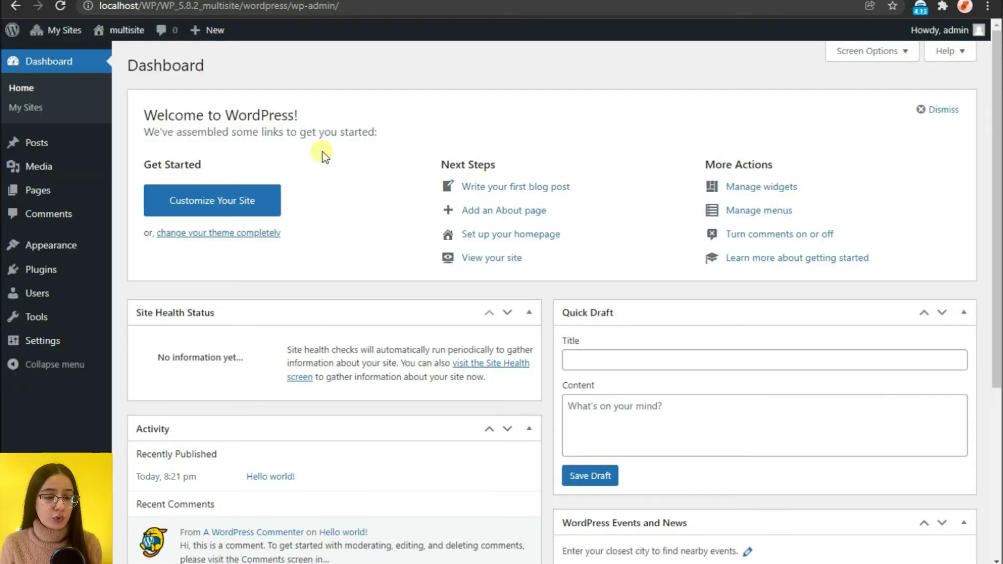
Open the Network Admin dashboard and its list of all sites.
mouse_move(63, 30)
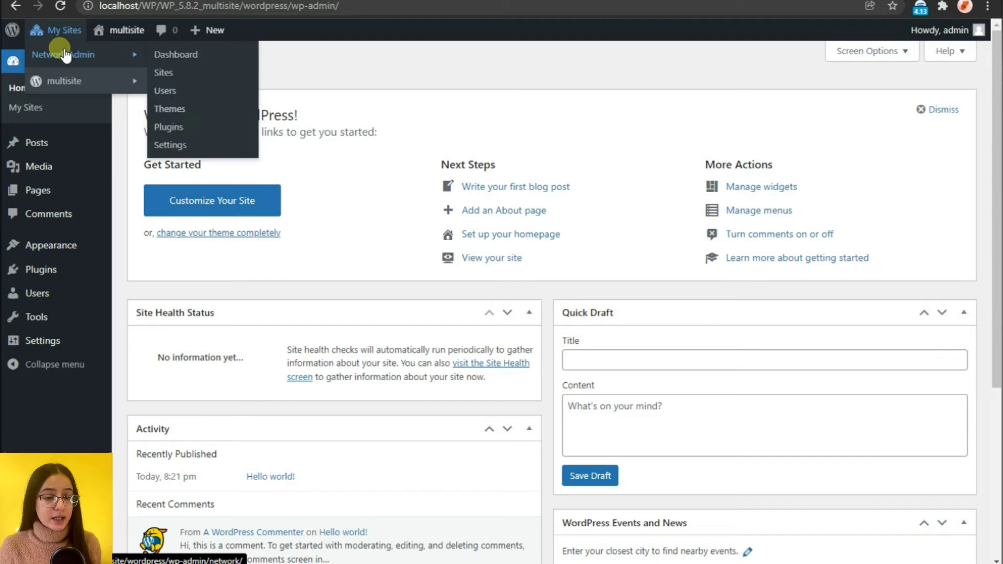
mouse_move(64, 57)
left_click(189, 56)
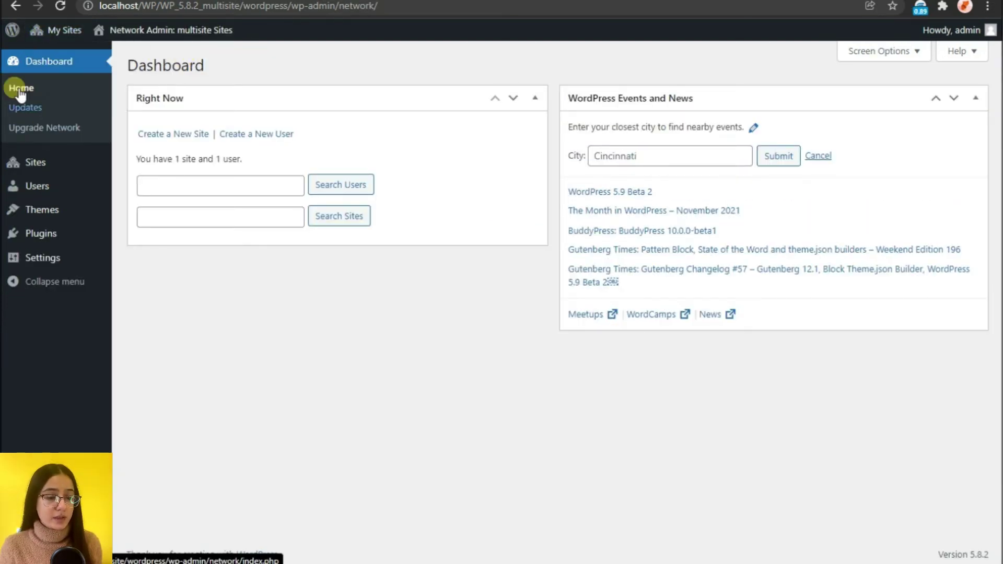
mouse_move(55, 162)
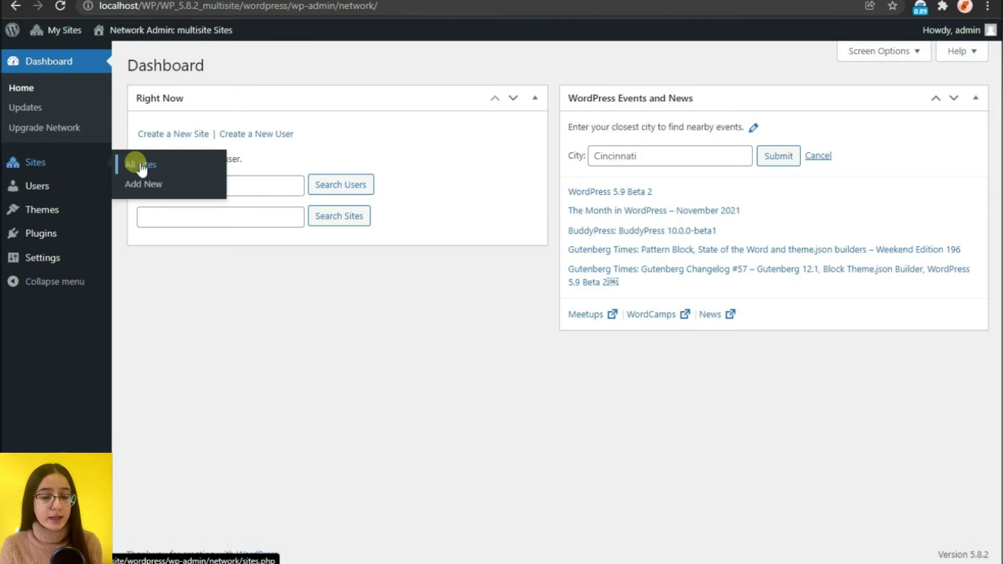
left_click(65, 162)
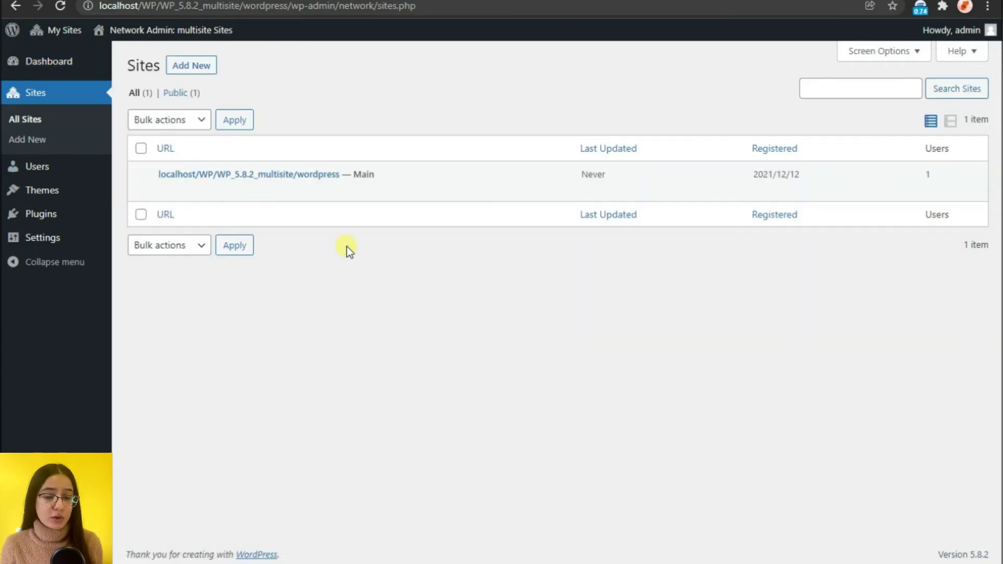
Add a network site with address site2, title TEST Example 2 Site and the admin's e-mail, and return to the list of all sites.
left_click(188, 67)
left_click(317, 190)
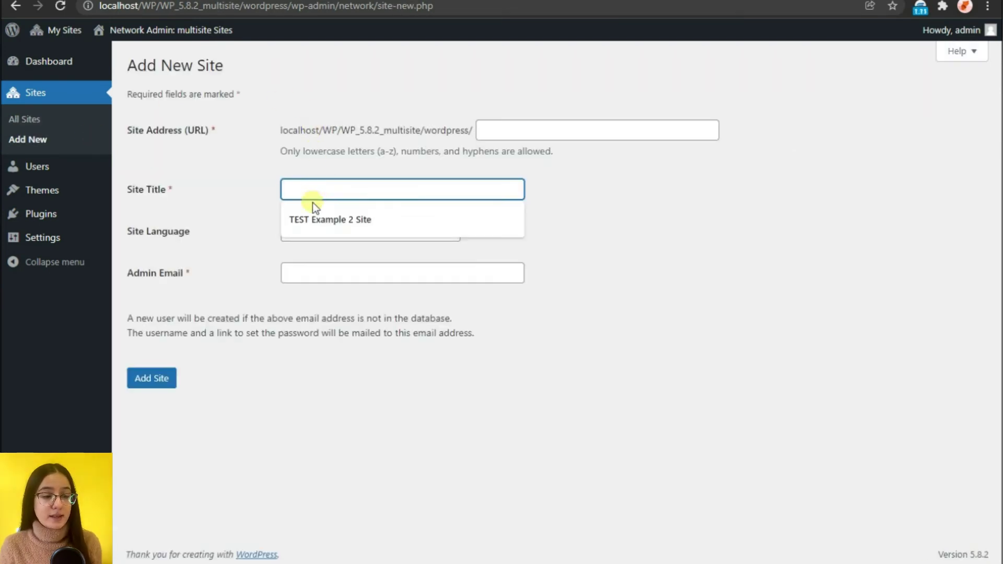
left_click(286, 216)
left_click(300, 267)
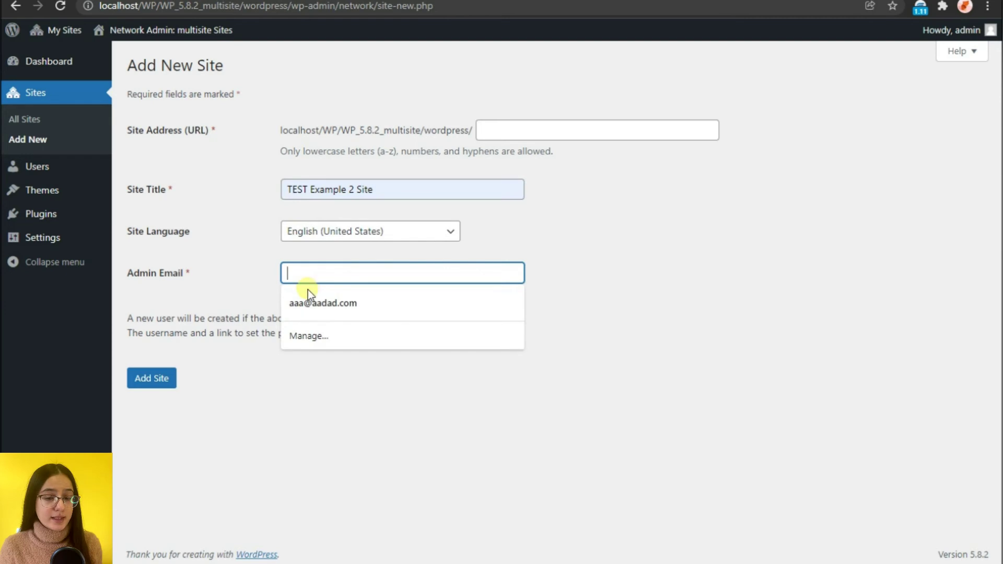
left_click(318, 303)
left_click(512, 132)
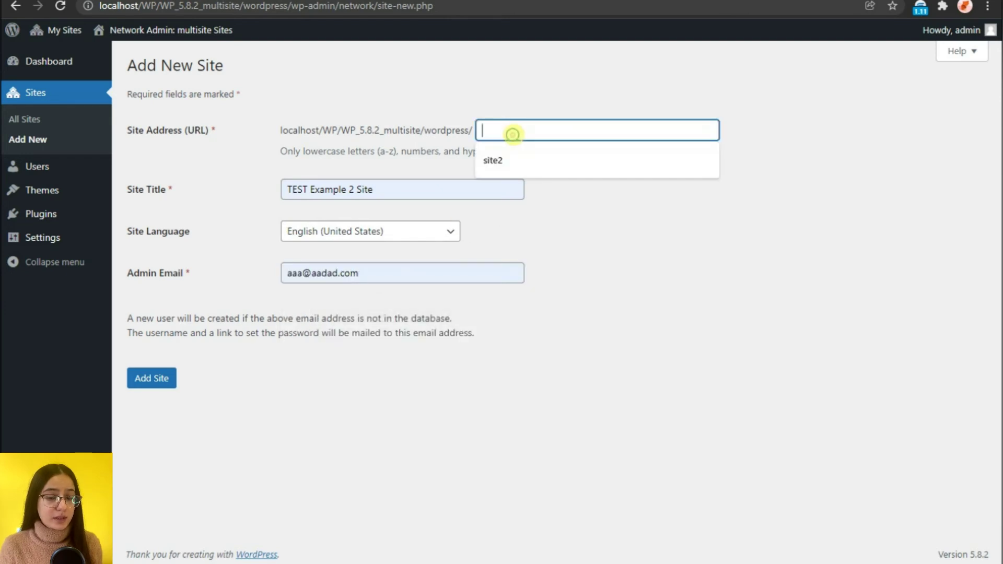
left_click(510, 163)
left_click(622, 246)
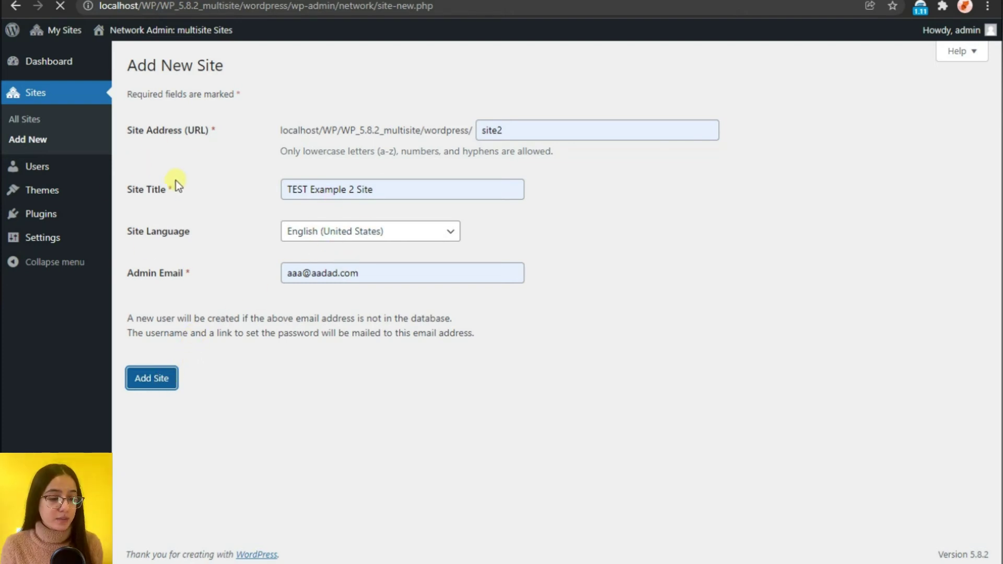
left_click(30, 118)
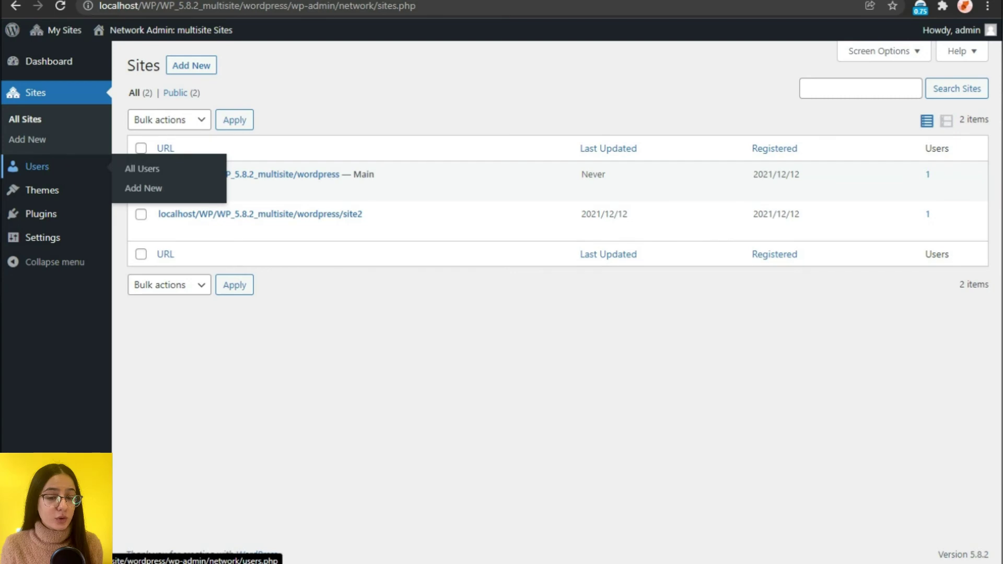
Open the network's installed themes and examine which ones are network-enabled or can be network-enabled.
left_click(534, 2)
left_click(46, 191)
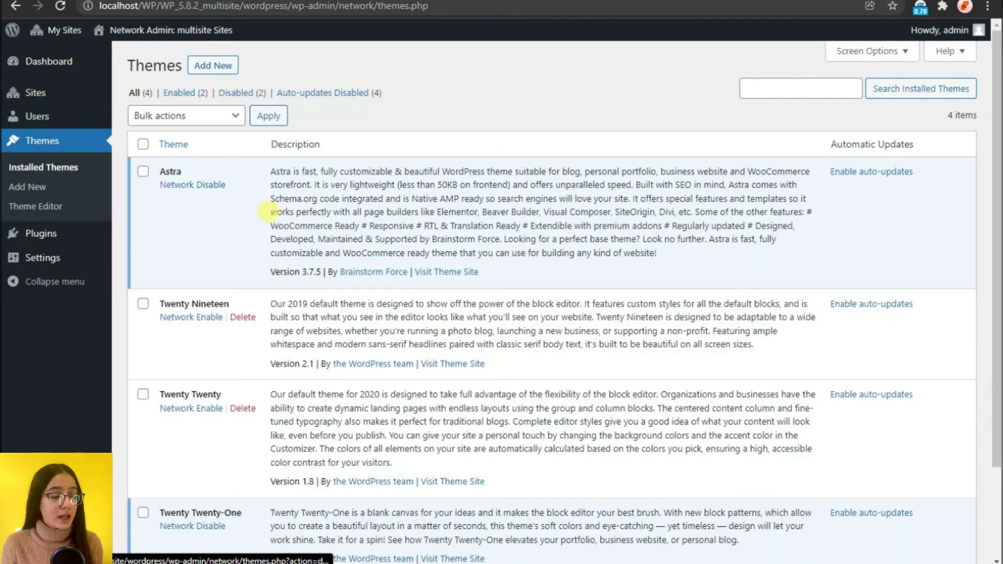
scroll(245, 235, "down", 3)
scroll(240, 276, "up", 2)
scroll(240, 277, "down", 2)
scroll(240, 277, "up", 2)
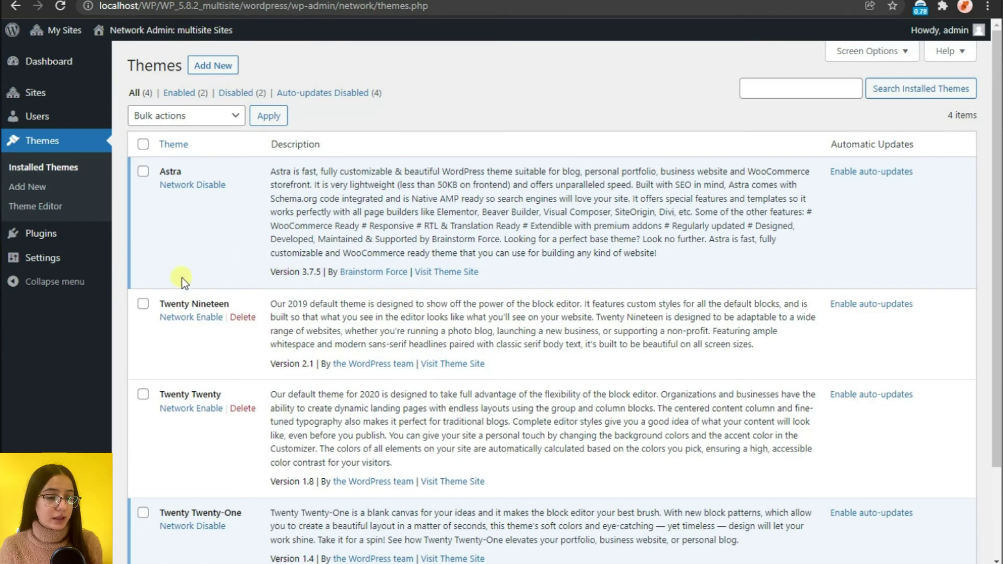
scroll(233, 271, "down", 2)
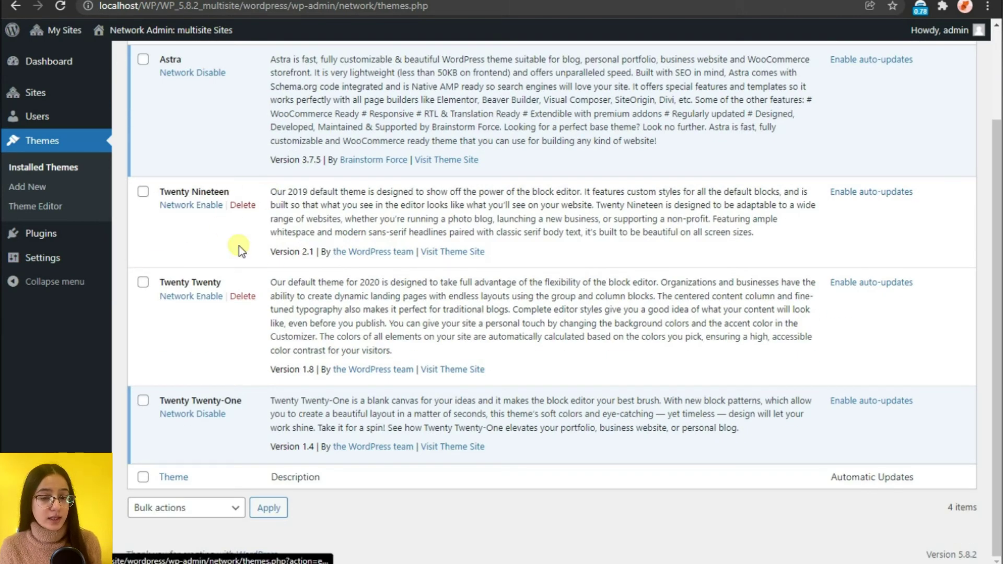
Network-activate the Classic Editor plugin and open the plugin list in the dashboard of TEST Example 2 Site.
left_click(41, 233)
left_click(193, 250)
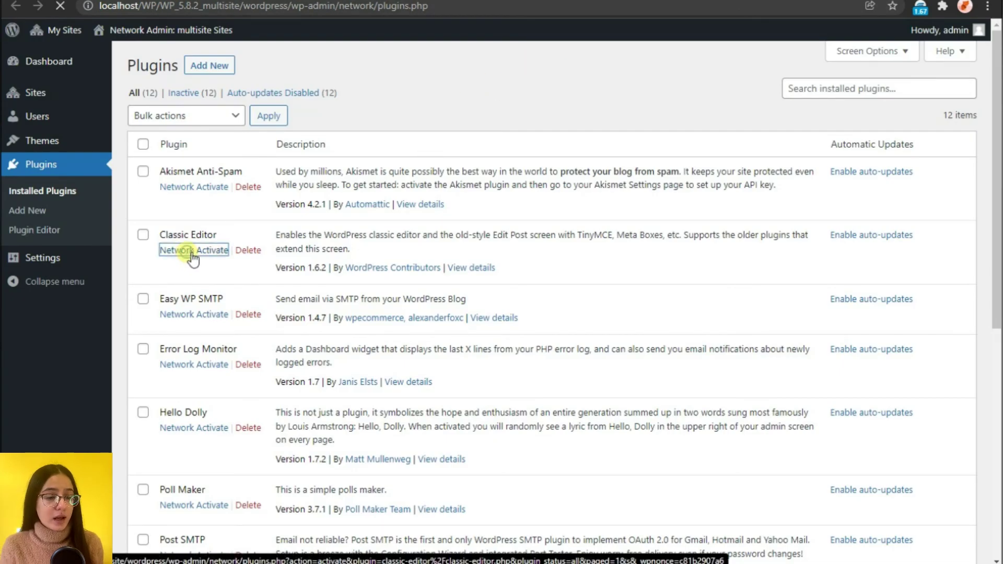
left_click(138, 93)
left_click(207, 228)
left_click(40, 272)
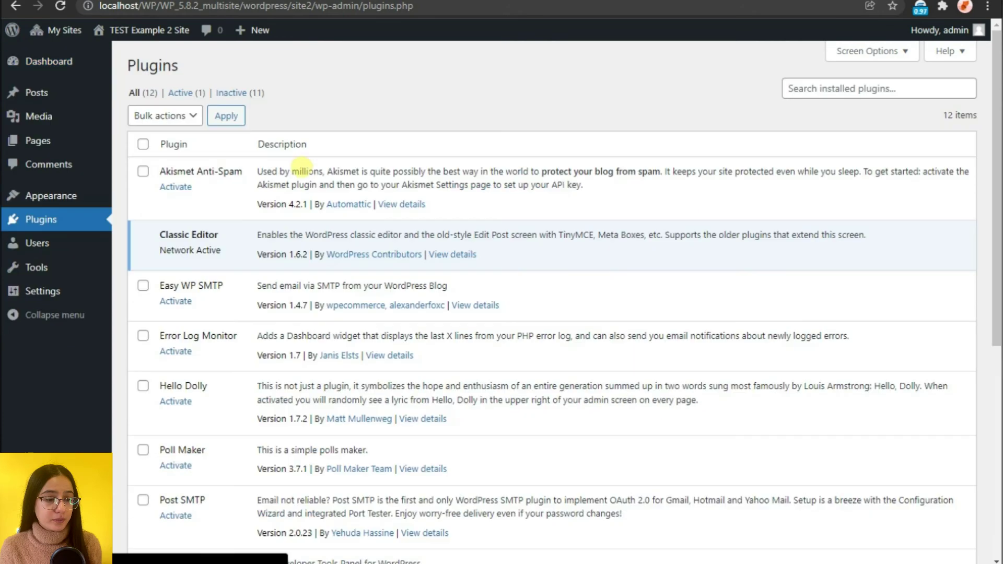
Activate the Query Monitor plugin on TEST Example 2 Site only and deactivate it again.
scroll(180, 187, "down", 7)
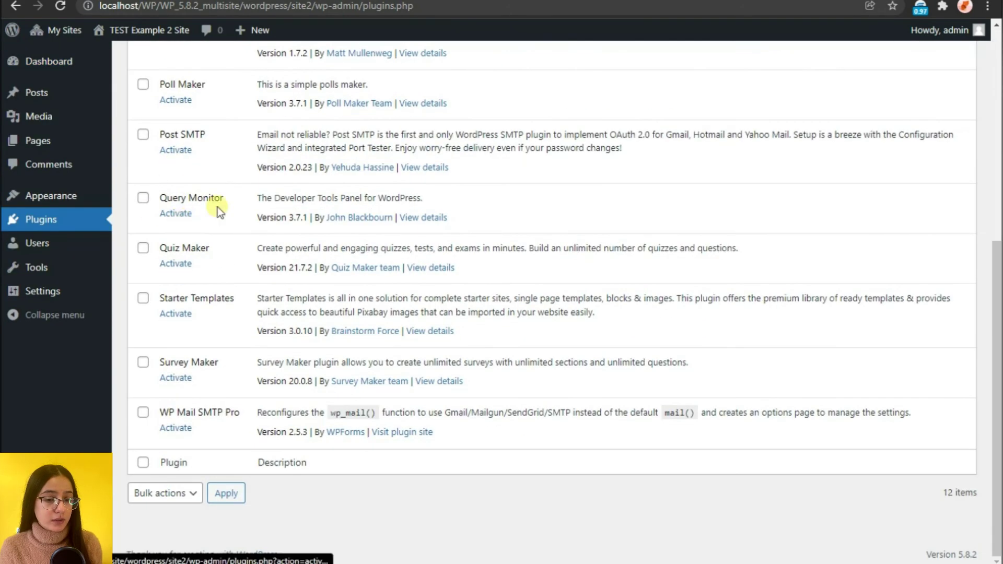
left_click(175, 215)
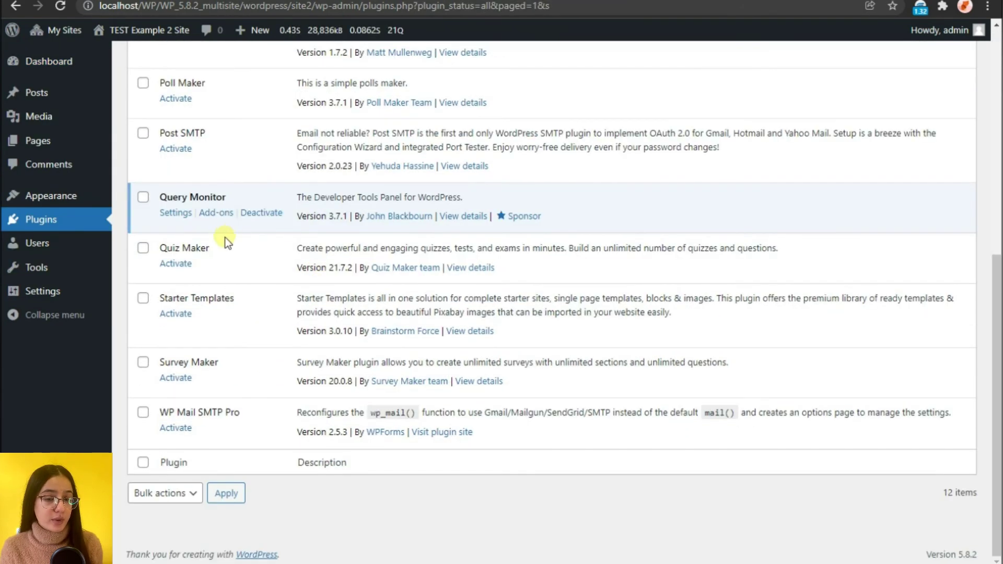
scroll(234, 212, "up", 3)
left_click(264, 360)
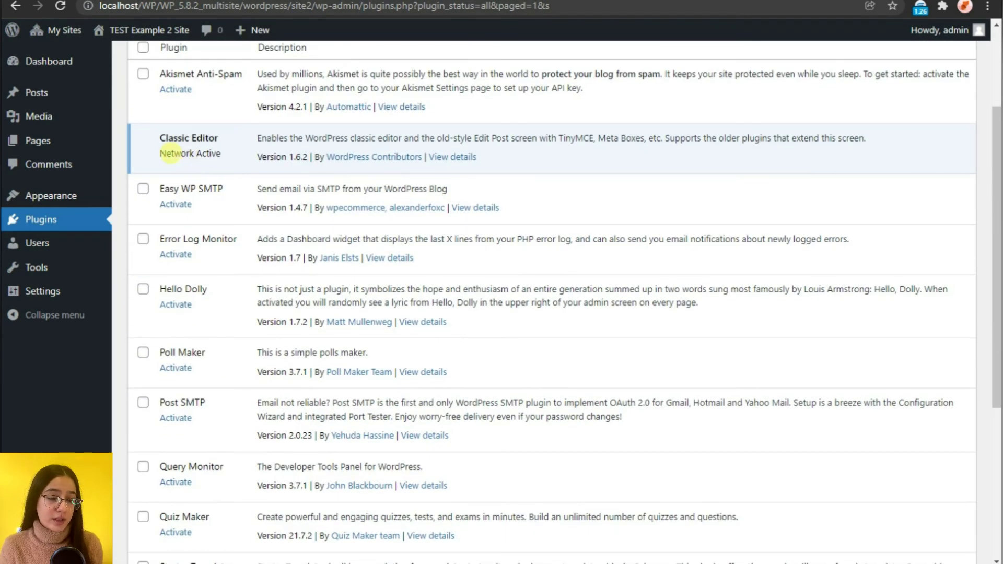
Return to the Network Admin plugin list and network-deactivate the Classic Editor plugin.
scroll(171, 154, "up", 2)
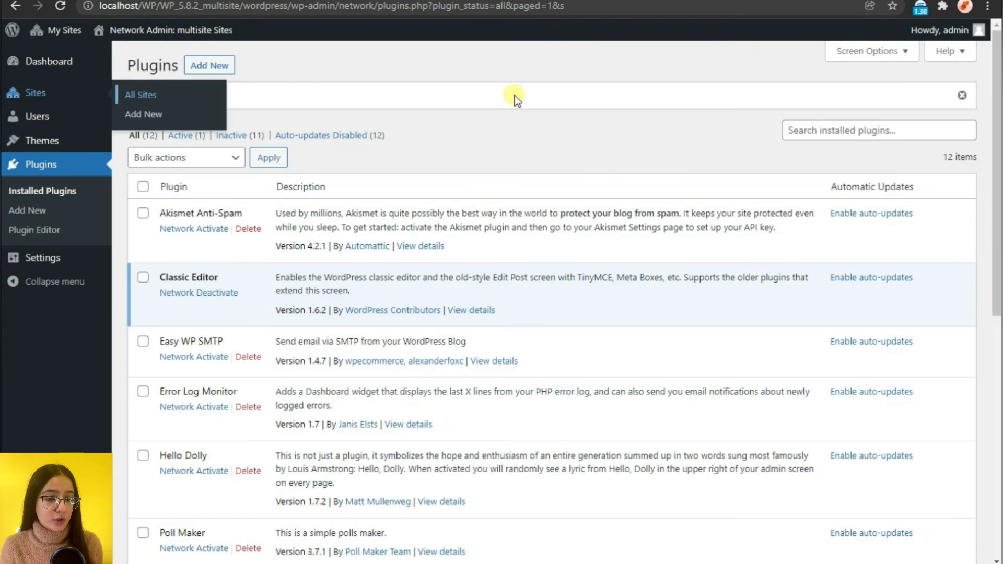
scroll(235, 291, "down", 3)
left_click(224, 152)
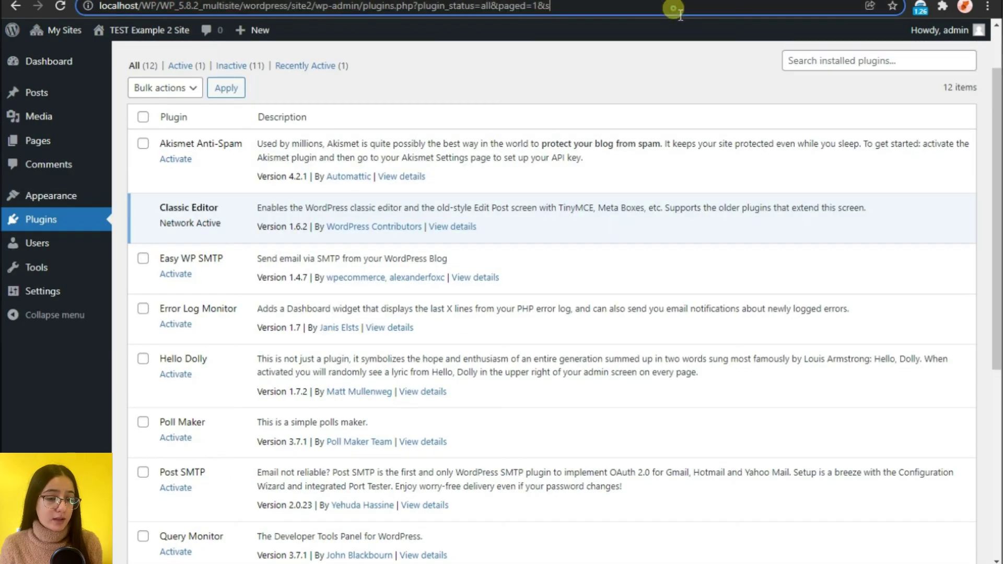
Switch to phpMyAdmin, look through the tables of the wordpress_5.8.1_multisite database and reload its structure page.
scroll(172, 204, "down", 5)
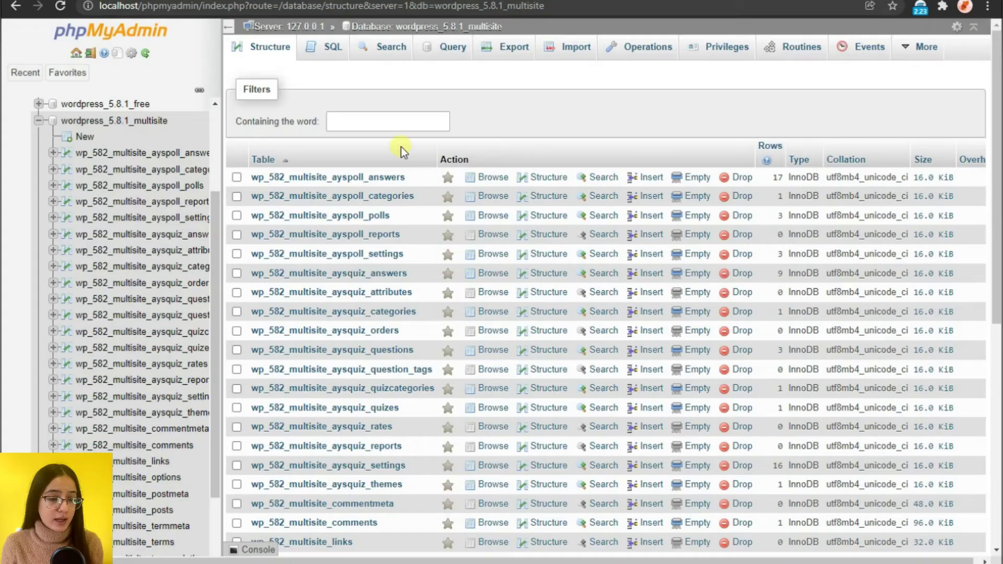
scroll(366, 209, "down", 7)
scroll(333, 219, "up", 7)
scroll(288, 184, "down", 7)
scroll(304, 256, "up", 7)
scroll(332, 270, "down", 7)
left_click(377, 7)
key("Return")
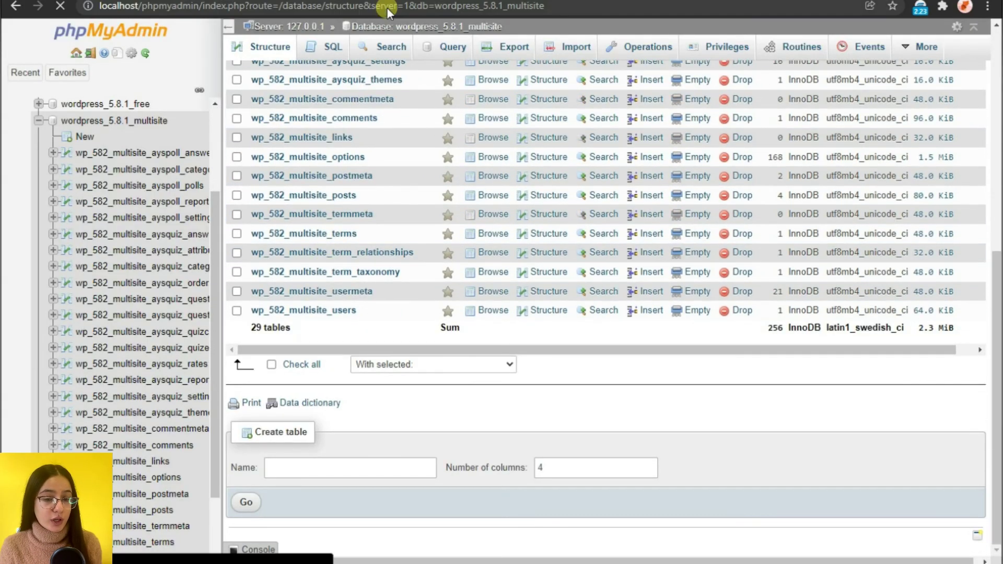
Examine the reloaded table list for the tables with the wp_582_multisite_2_ prefix and the network-wide tables such as site and sitemeta.
scroll(392, 235, "up", 3)
scroll(287, 343, "down", 5)
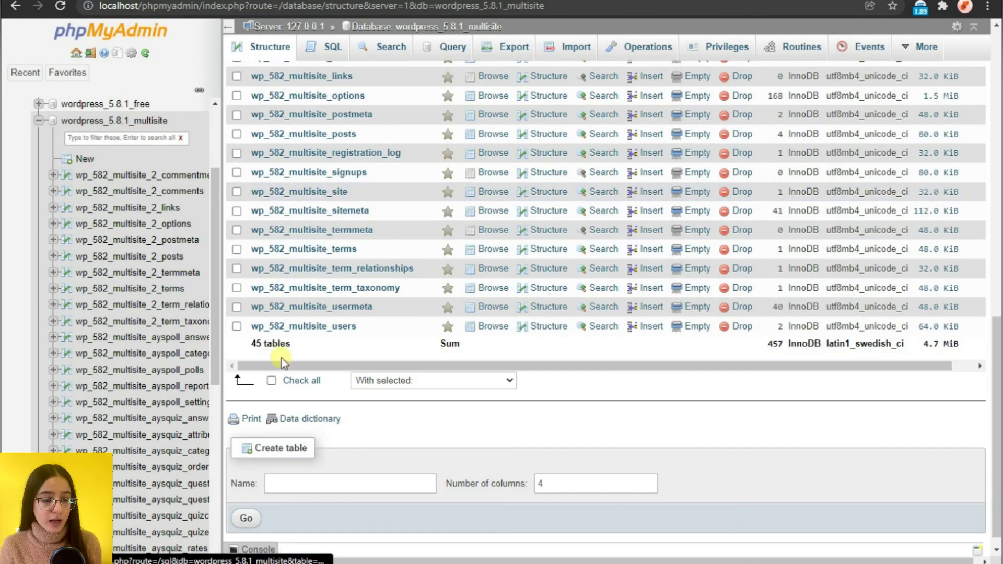
scroll(313, 261, "up", 10)
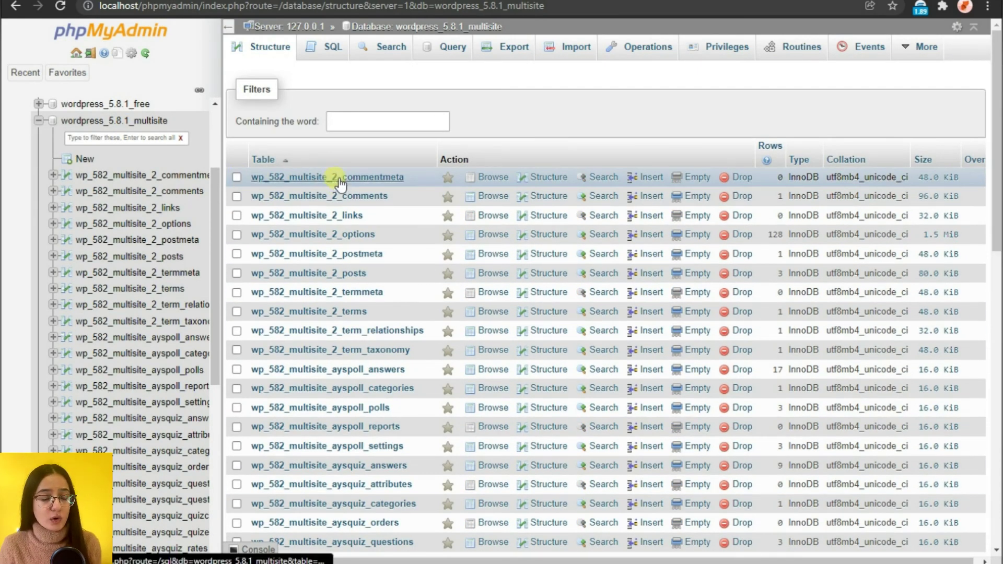
scroll(335, 183, "down", 4)
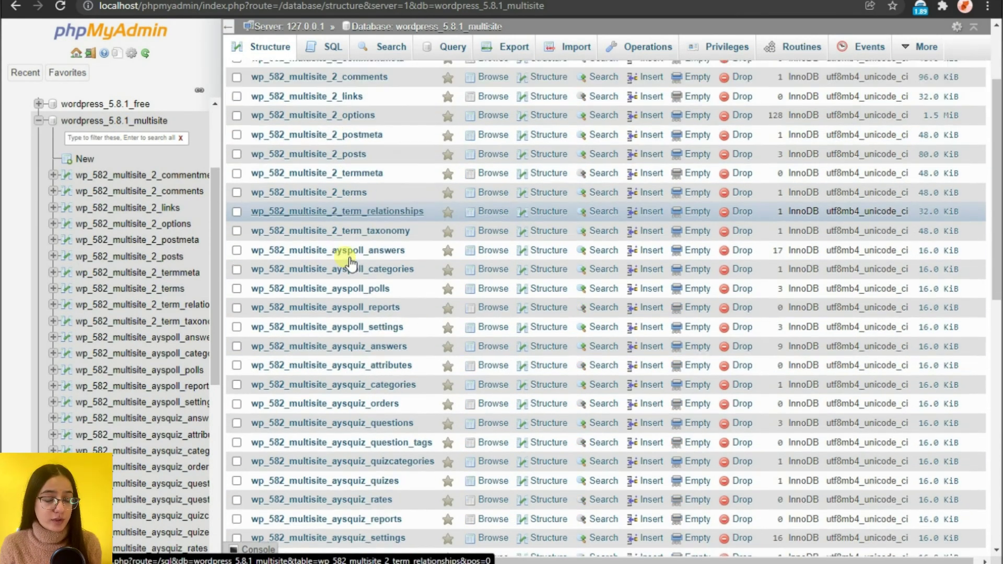
scroll(342, 198, "down", 9)
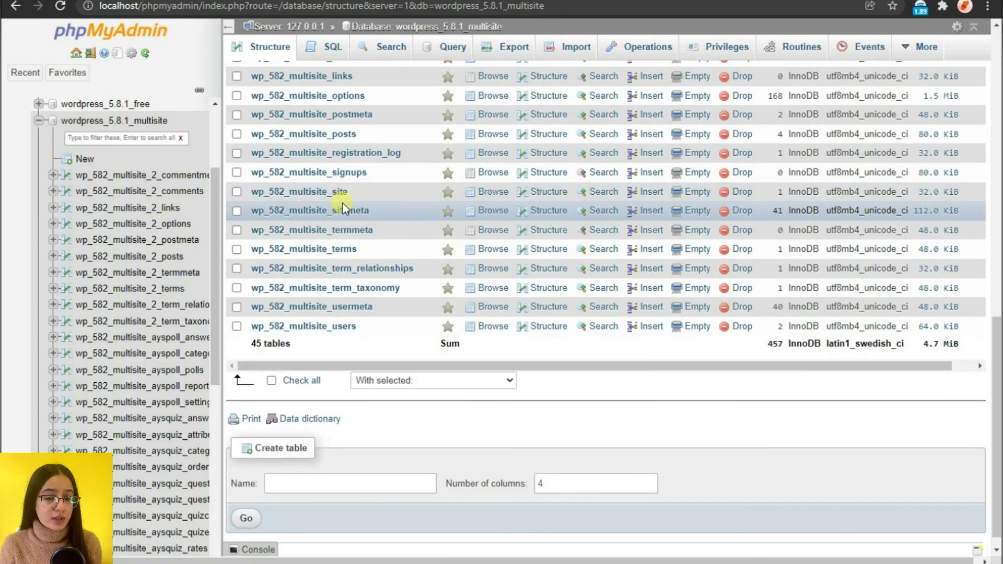
scroll(342, 202, "up", 14)
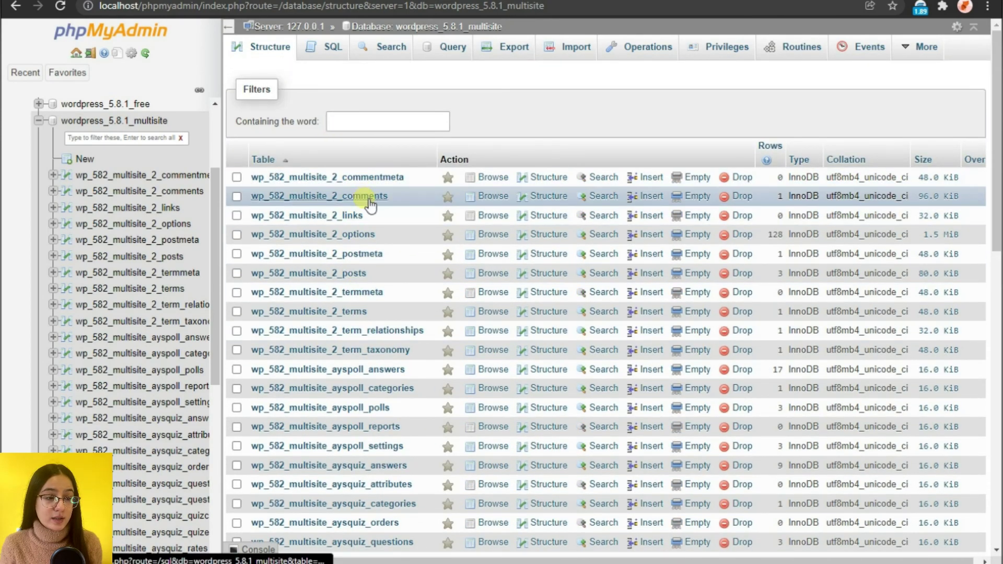
Browse the records of the wp_582_multisite_users table and return to the Network Admin plugins page in WordPress.
scroll(381, 254, "down", 10)
scroll(377, 262, "down", 2)
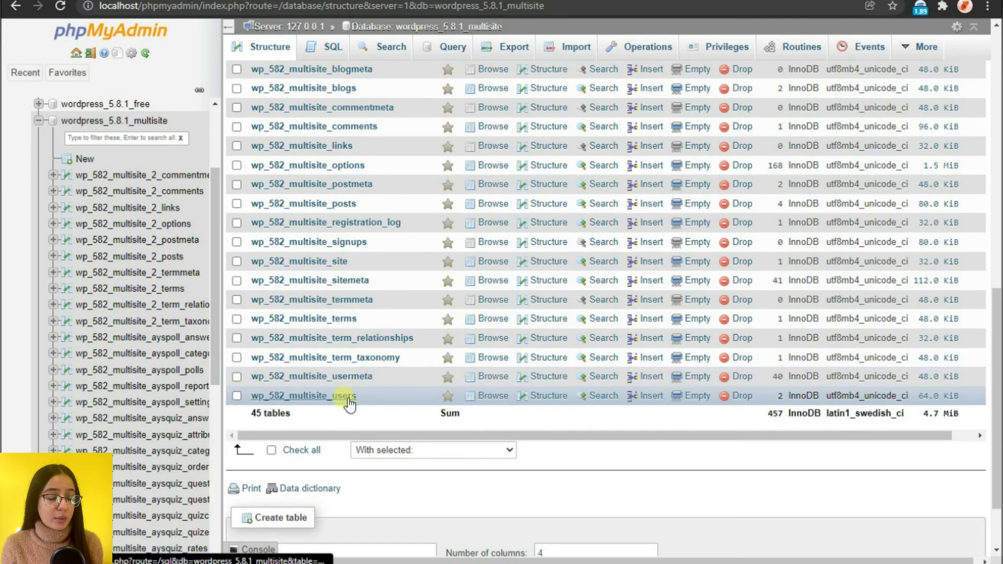
left_click(343, 399)
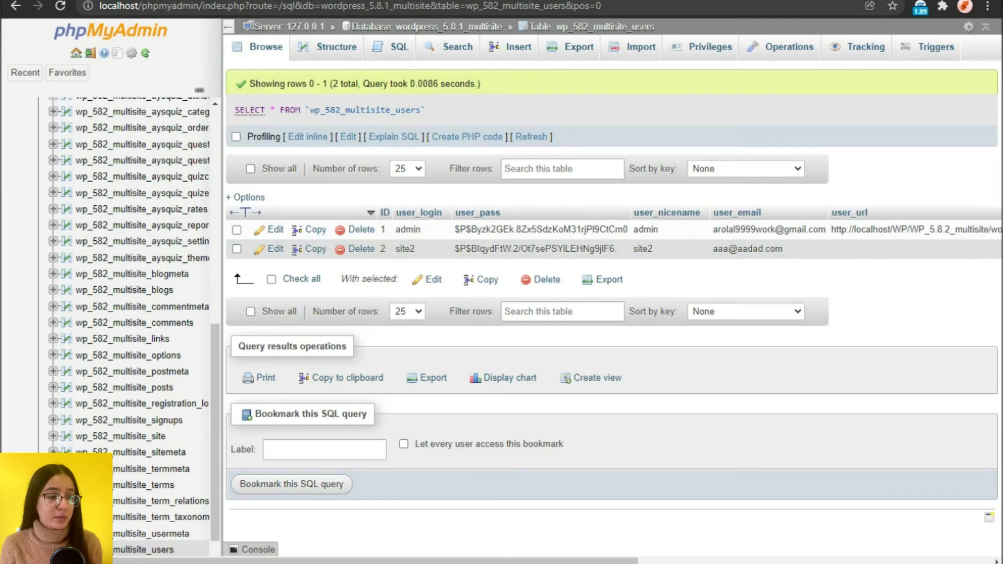
left_click(271, 1)
left_click(512, 1)
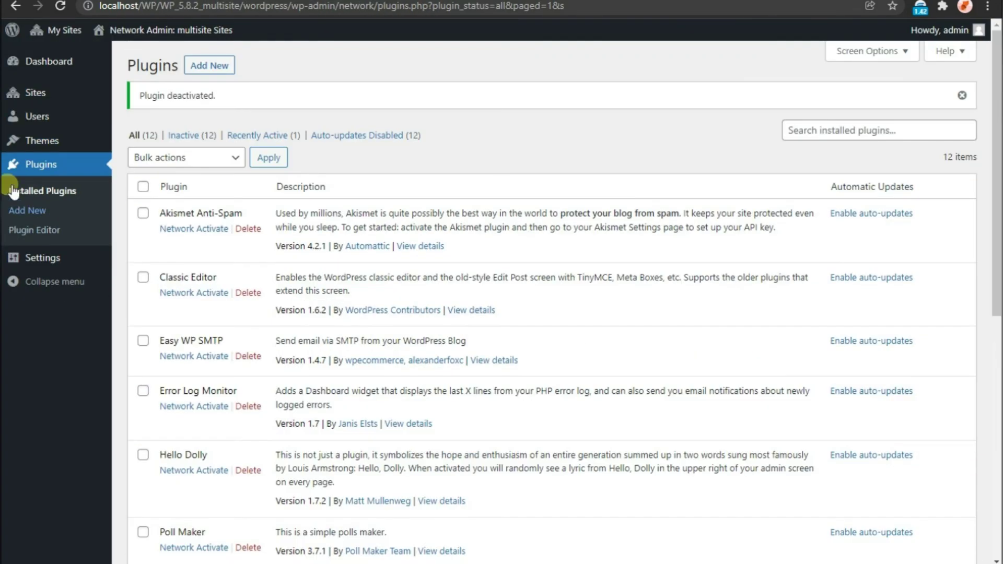